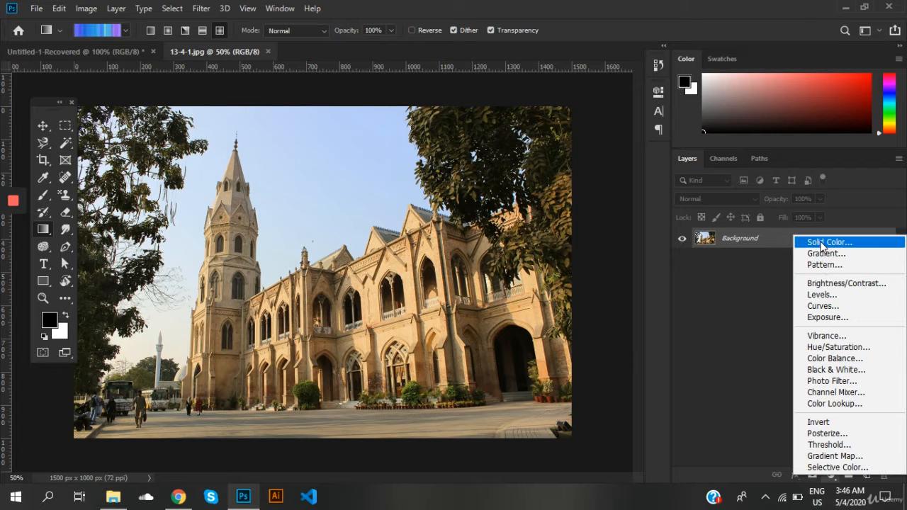
Step: Add a yellow (dfec12) Solid Color fill layer above the building photo and set its opacity to 16%
click(822, 244)
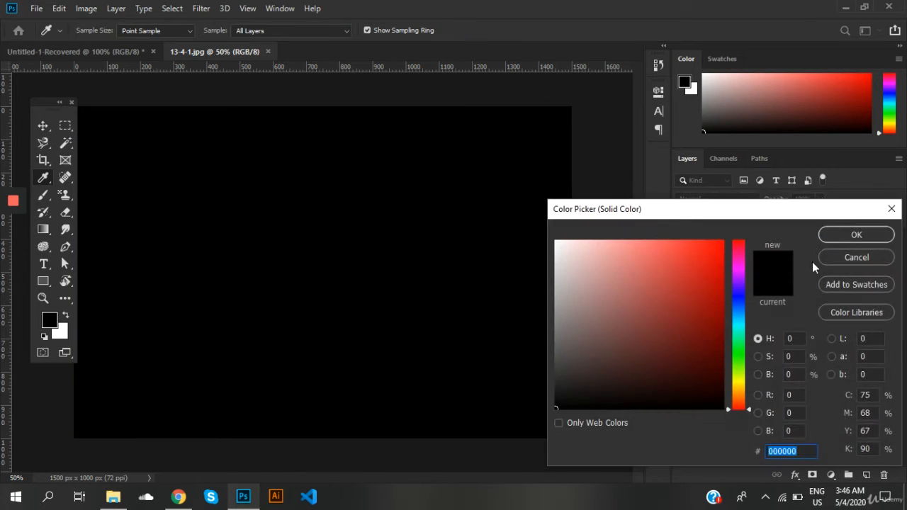
drag(741, 287, 738, 280)
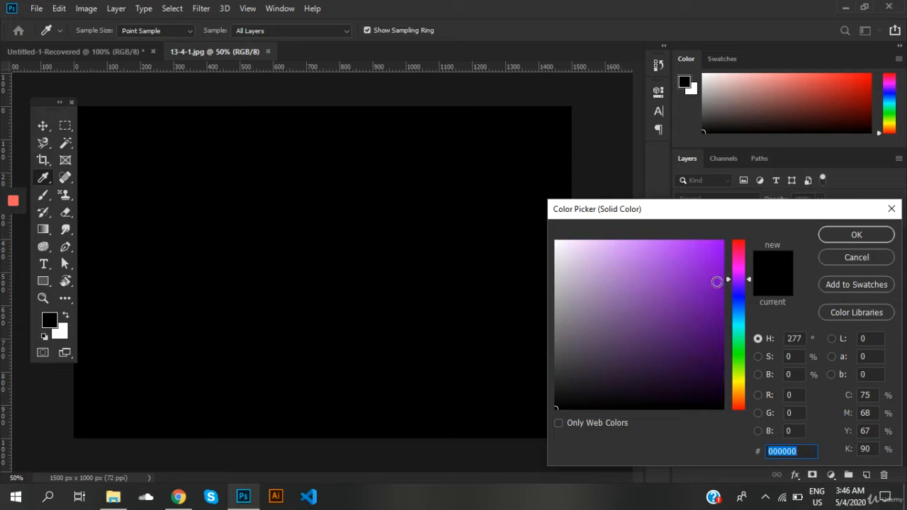
click(717, 281)
click(738, 380)
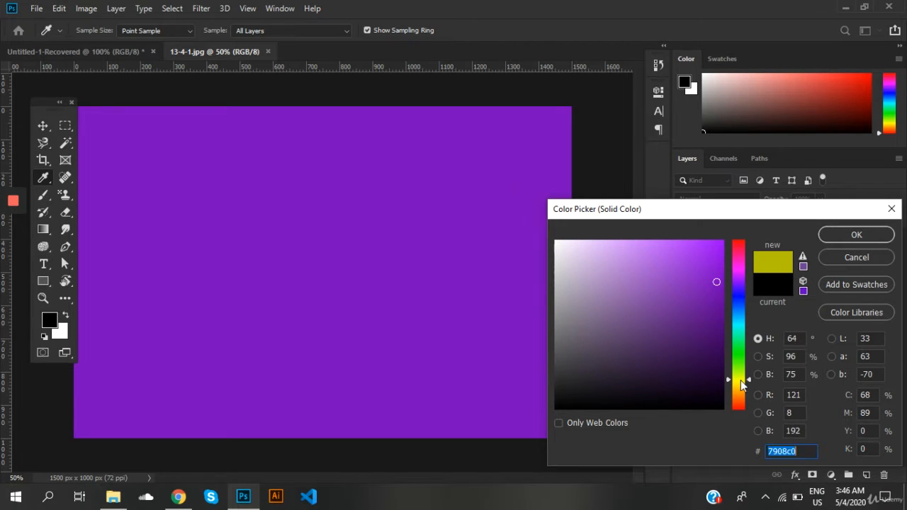
click(712, 253)
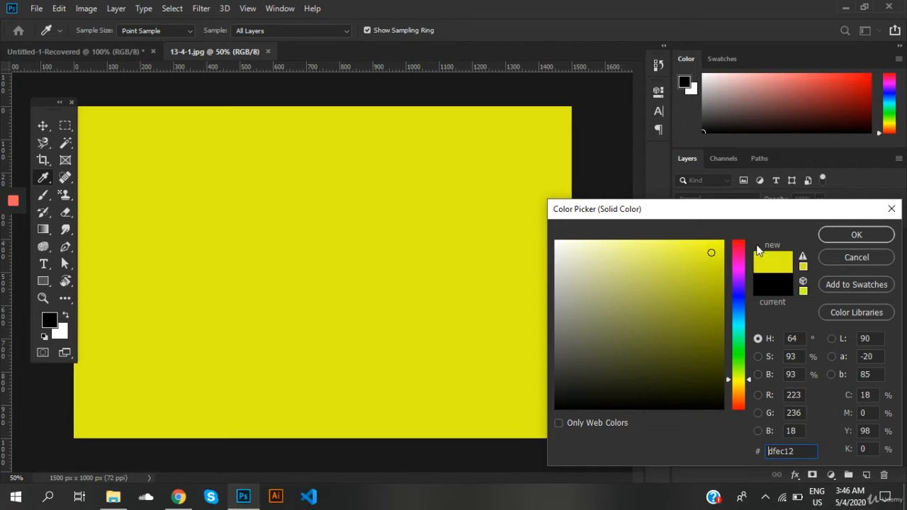
click(834, 235)
key(g)
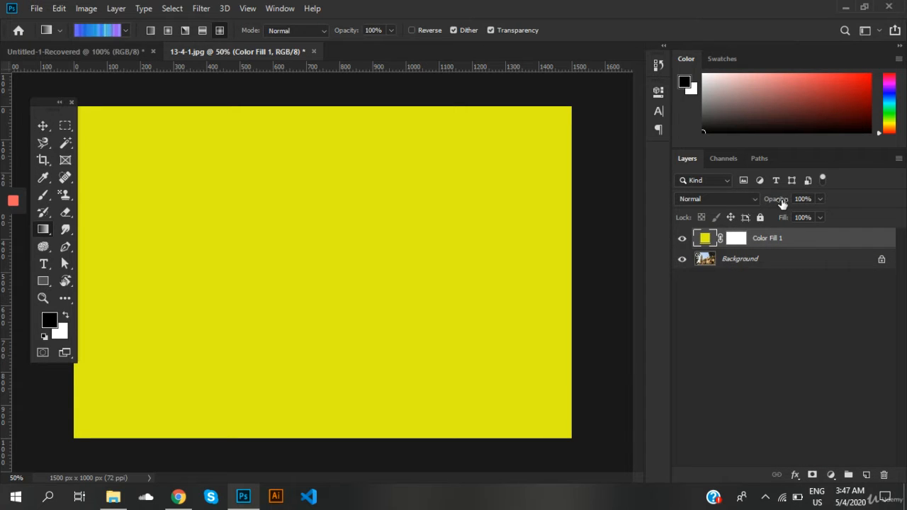
mouse_move(782, 203)
mouse_down()
mouse_move(756, 205)
mouse_move(778, 203)
mouse_up()
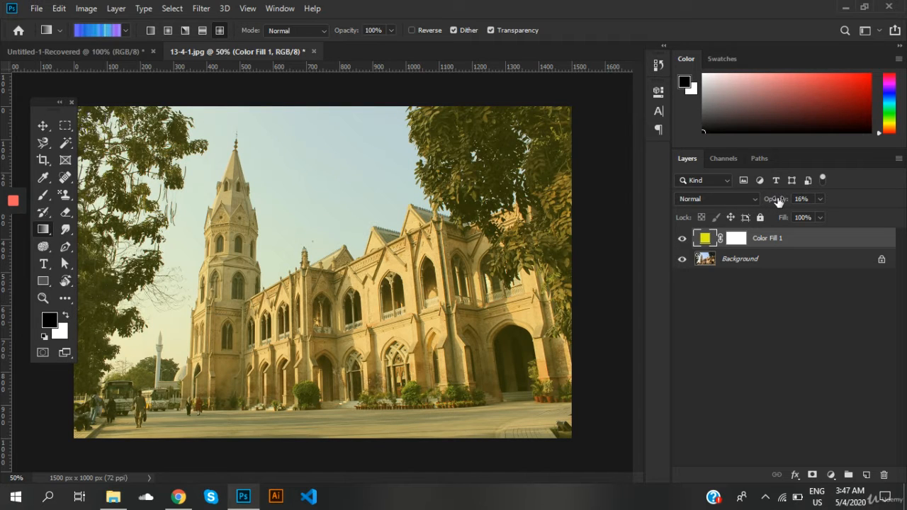
Step: Change the solid color fill layer's color to blue-violet (3b12ec)
double_click(707, 240)
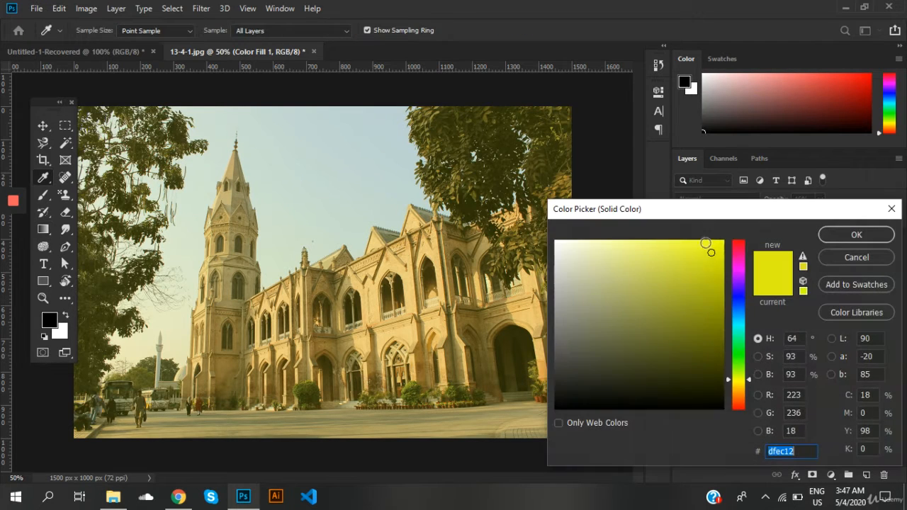
click(738, 295)
drag(737, 292, 738, 289)
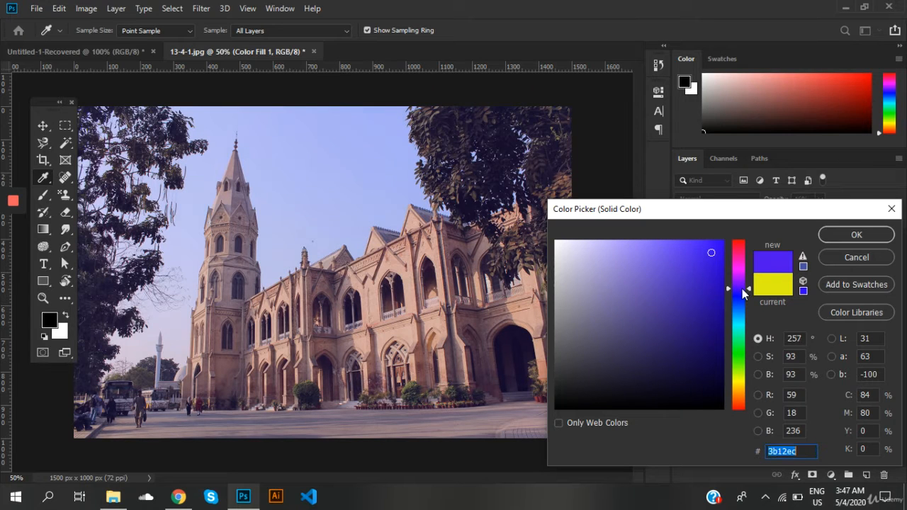
click(742, 288)
click(873, 236)
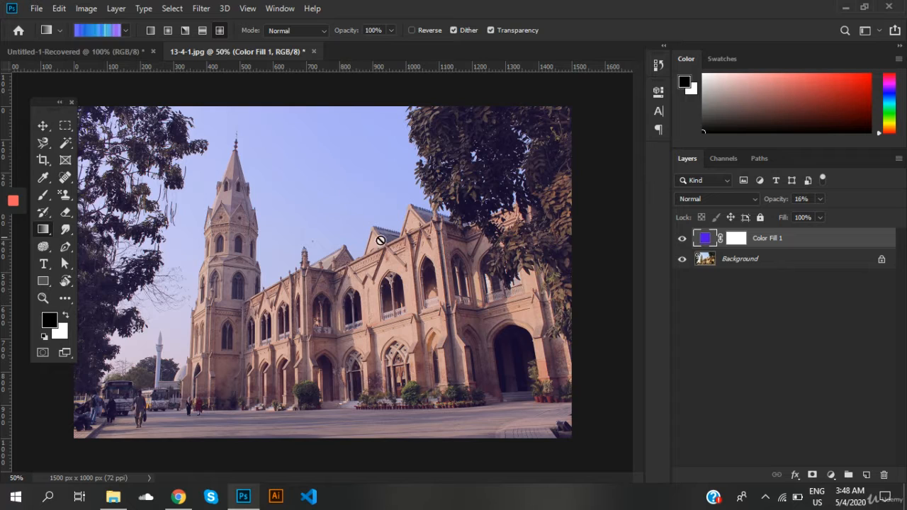
Step: Paint black with a 35 px brush on the color fill layer's mask over the sky and roof right of the tower
click(737, 239)
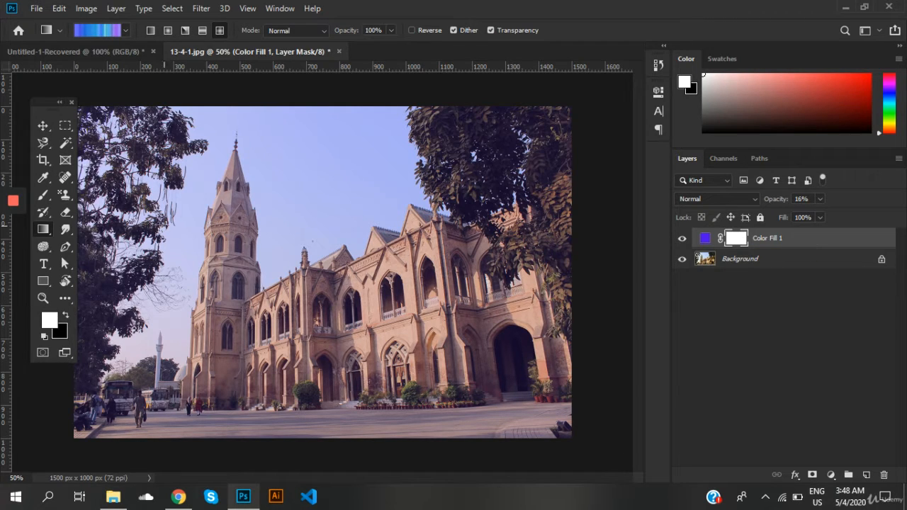
click(44, 199)
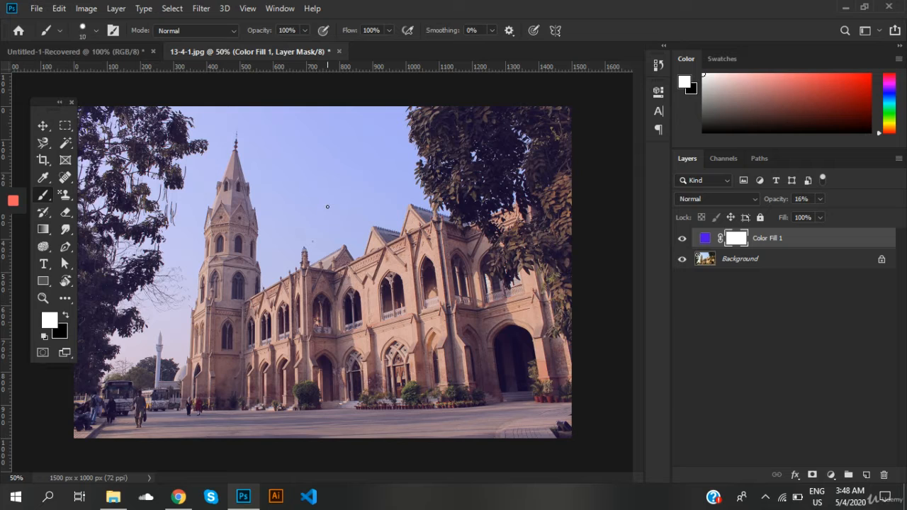
key(bracketright)
key(bracketright)
key(bracketright)
key(x)
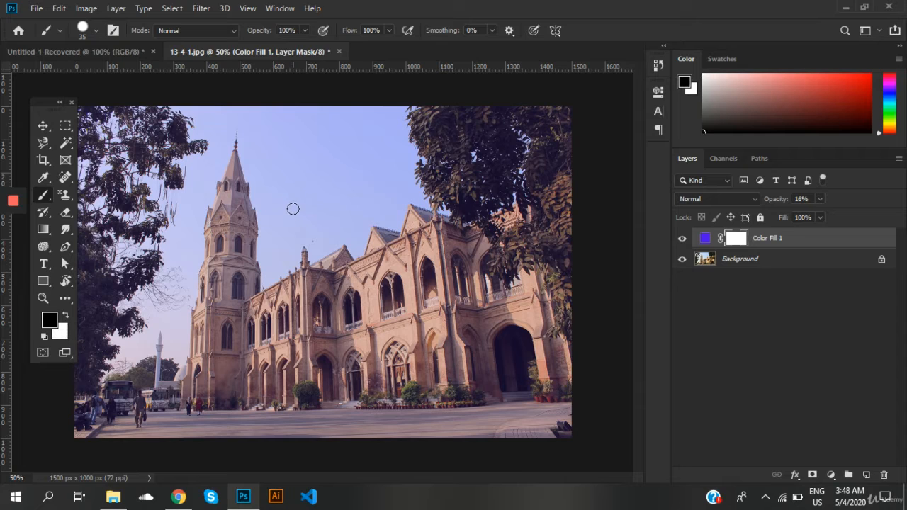
mouse_move(295, 175)
mouse_down()
mouse_move(323, 142)
mouse_move(303, 192)
mouse_move(327, 183)
mouse_move(342, 149)
mouse_move(304, 176)
mouse_move(360, 167)
mouse_move(339, 204)
mouse_move(378, 175)
mouse_move(334, 196)
mouse_move(347, 196)
mouse_move(321, 183)
mouse_move(359, 223)
mouse_move(367, 208)
mouse_move(322, 266)
mouse_move(346, 246)
mouse_move(339, 268)
mouse_move(325, 247)
mouse_move(296, 270)
mouse_move(326, 254)
mouse_move(318, 236)
mouse_move(312, 272)
mouse_move(257, 289)
mouse_up()
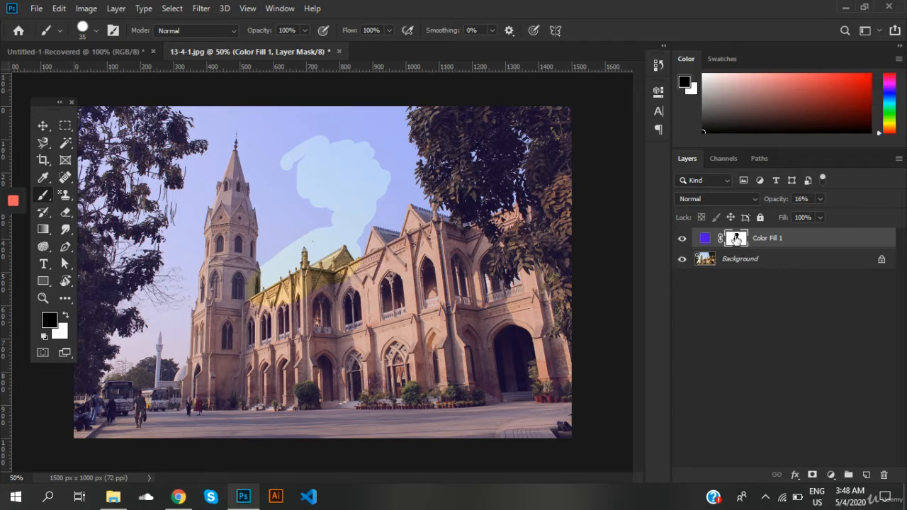
mouse_move(327, 195)
mouse_down()
mouse_move(355, 202)
mouse_move(264, 259)
mouse_up()
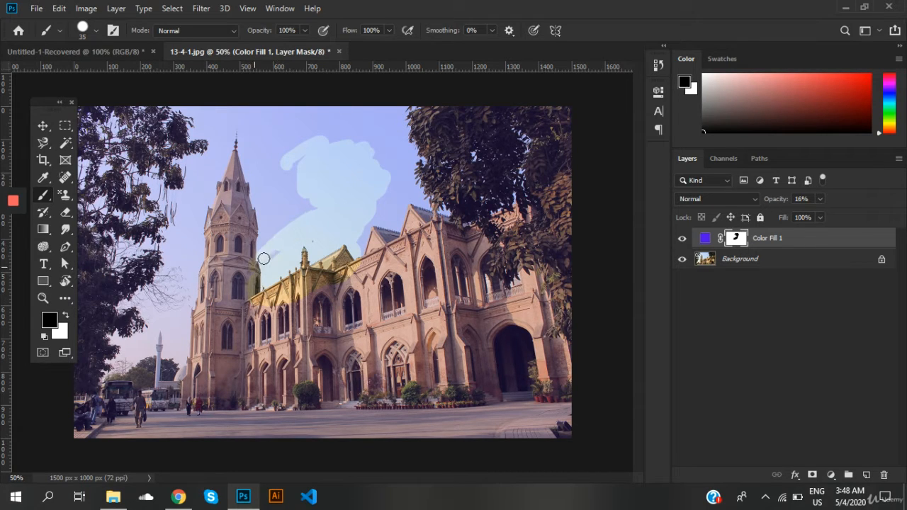
Step: Select a tall rectangle around the tower and fill it with black on the color fill layer's mask
click(65, 125)
drag(204, 139, 251, 441)
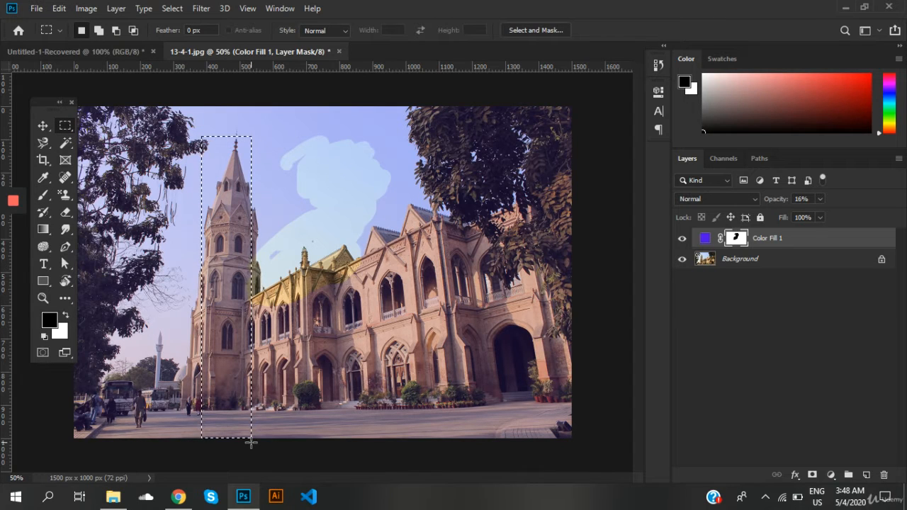
key(alt+BackSpace)
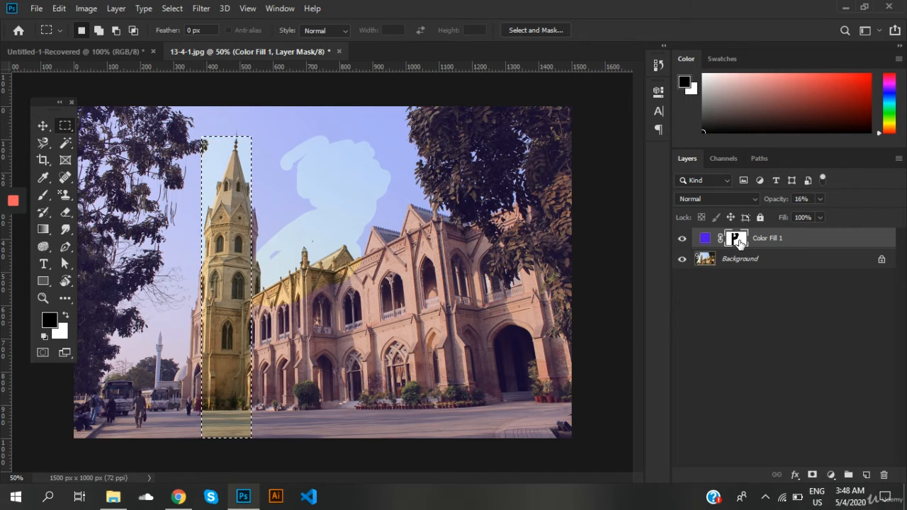
Step: Delete the color fill layer's mask and clear the rectangular selection
drag(739, 241, 884, 475)
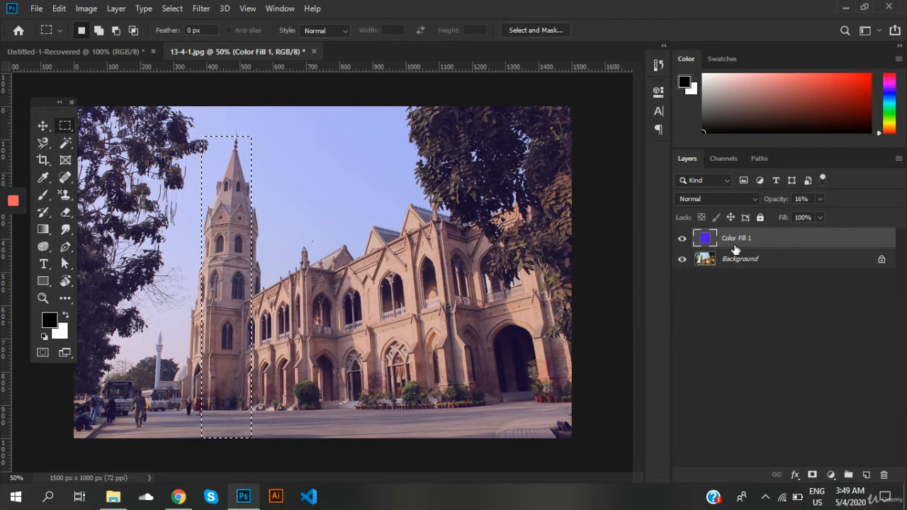
key(ctrl+d)
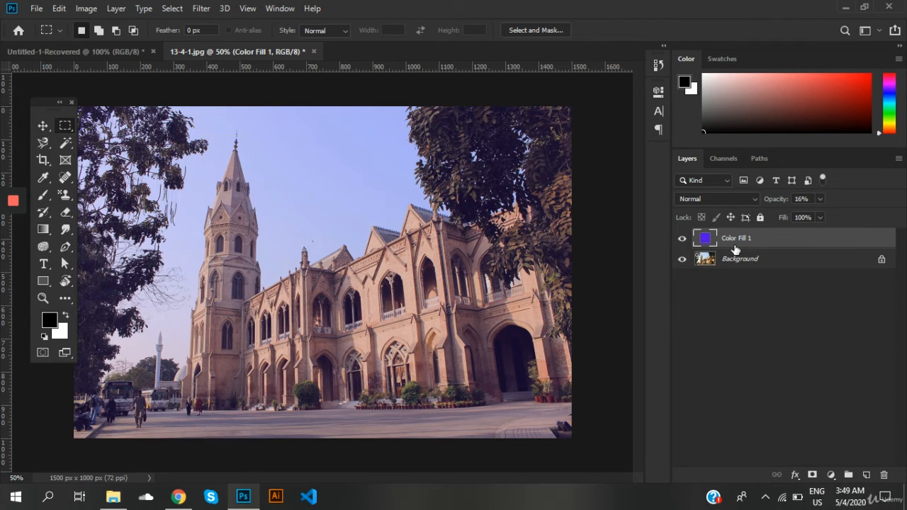
Step: Place the _Badshahi_Mosque__ image from the Desktop folder, scale it to 130.80% and fit it over the photo's lower right area
click(115, 499)
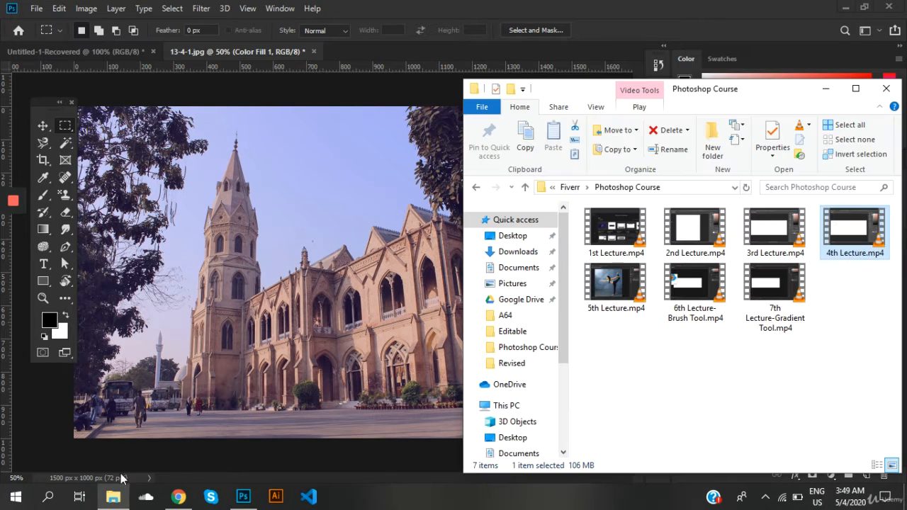
click(532, 365)
click(523, 441)
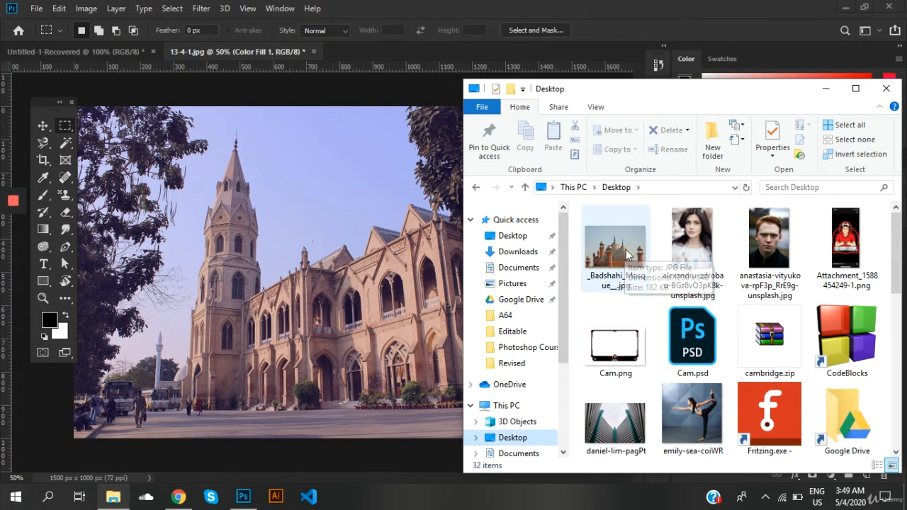
drag(623, 256, 359, 265)
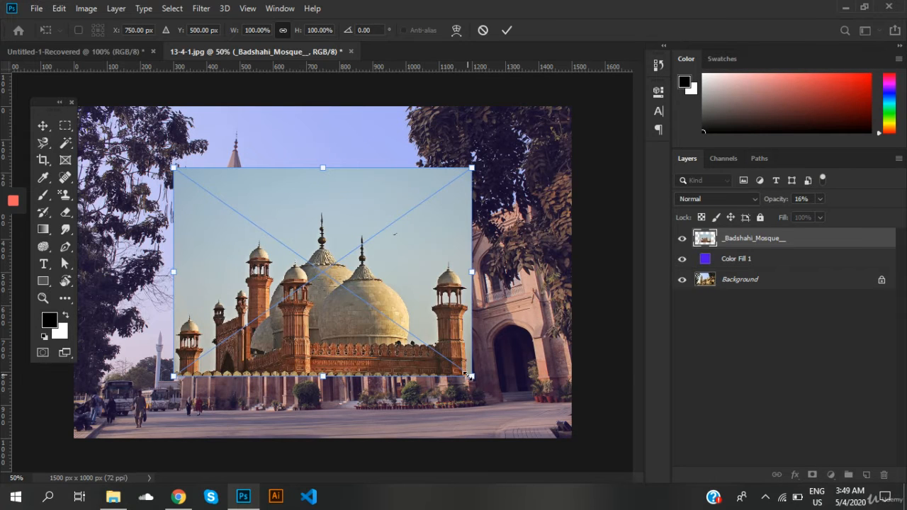
drag(471, 375, 560, 437)
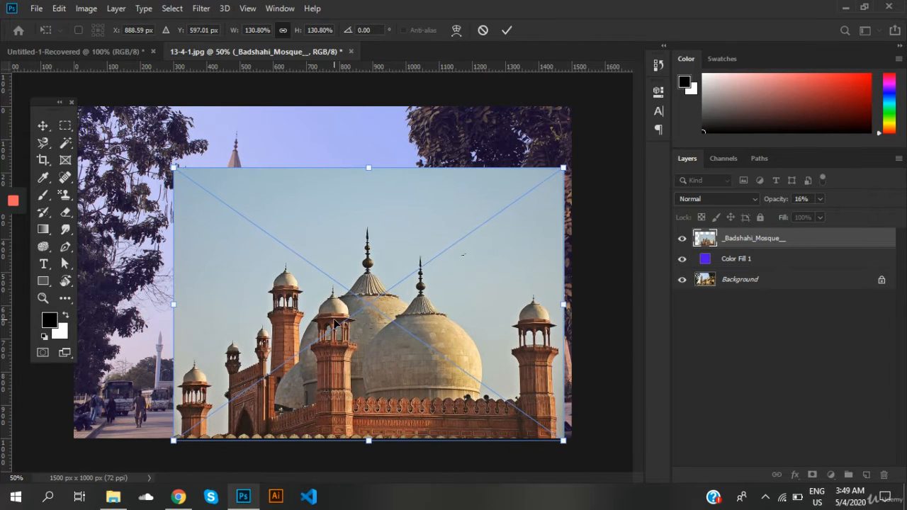
drag(335, 320, 357, 318)
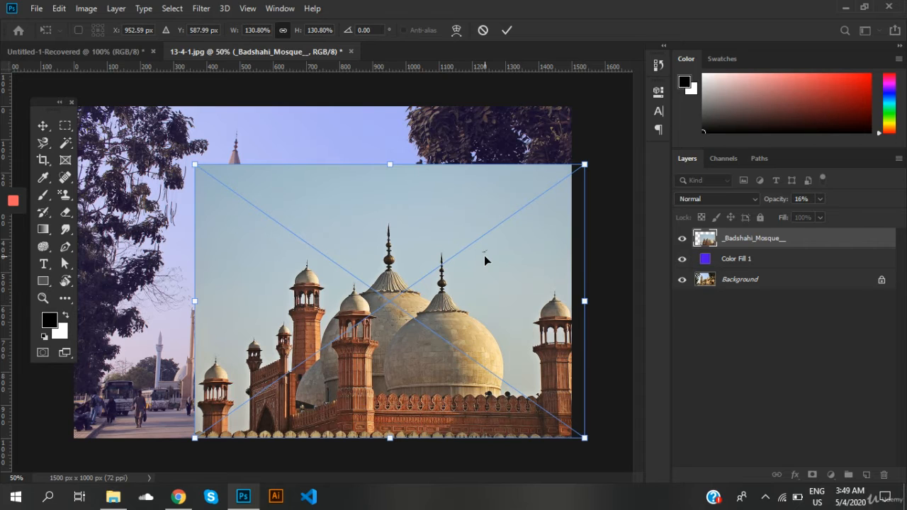
key(Return)
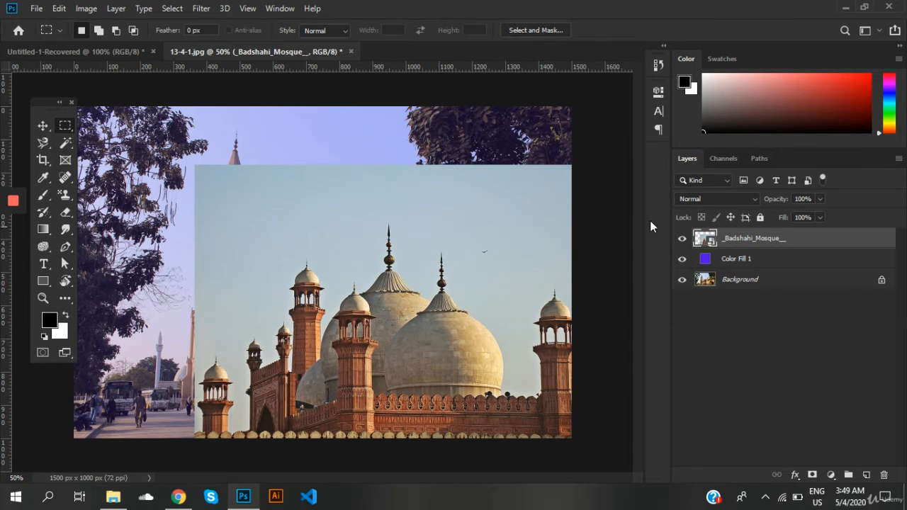
Step: Add a layer mask to the mosque image and paint black on it with a 50 px brush across the sky and domes
click(814, 476)
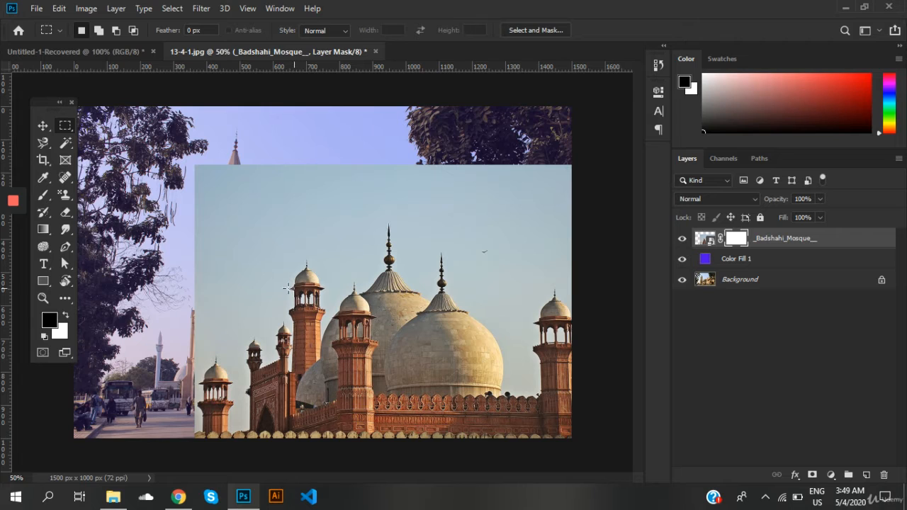
key(b)
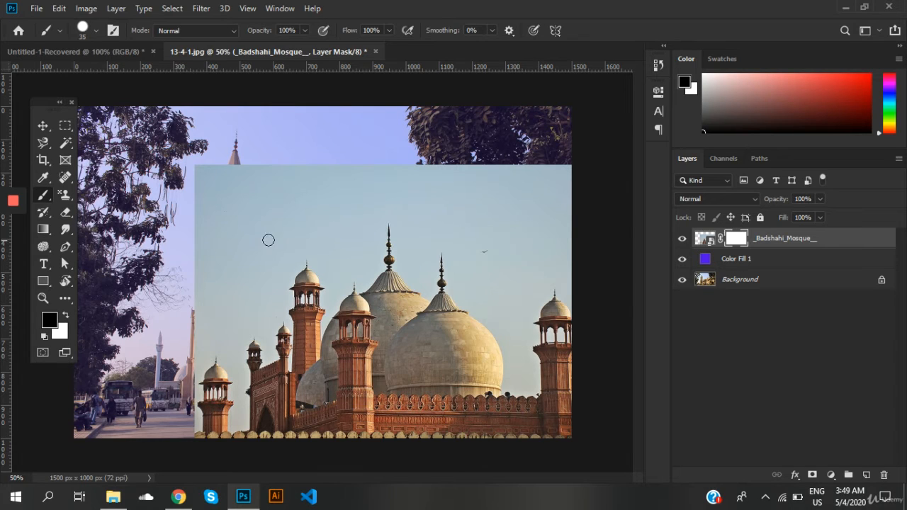
key(bracketright)
key(bracketright)
mouse_move(267, 192)
mouse_down()
mouse_move(314, 187)
mouse_move(291, 202)
mouse_move(320, 176)
mouse_move(345, 171)
mouse_move(261, 205)
mouse_move(313, 219)
mouse_move(289, 240)
mouse_move(308, 263)
mouse_move(258, 300)
mouse_move(305, 298)
mouse_move(406, 327)
mouse_move(360, 338)
mouse_move(427, 253)
mouse_move(278, 227)
mouse_move(213, 264)
mouse_move(235, 210)
mouse_move(285, 203)
mouse_up()
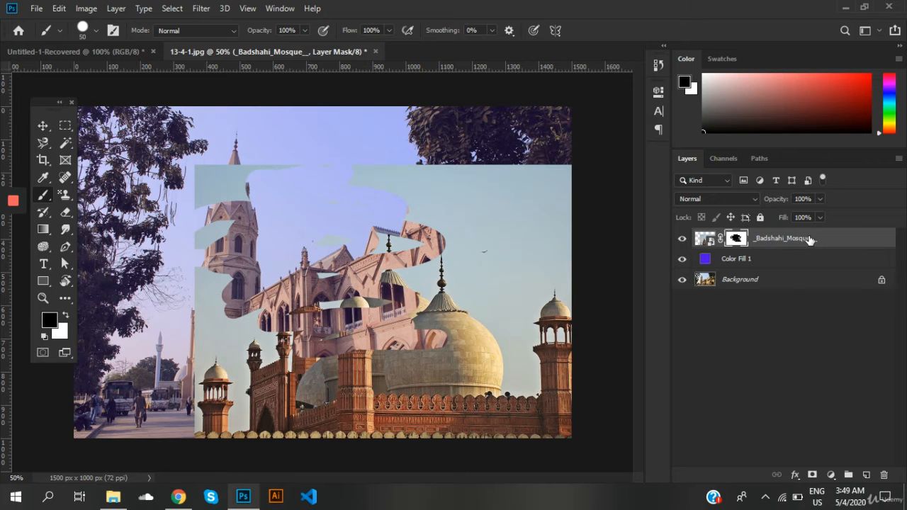
Step: Delete the mosque image layer and the color fill layer
drag(808, 239, 884, 475)
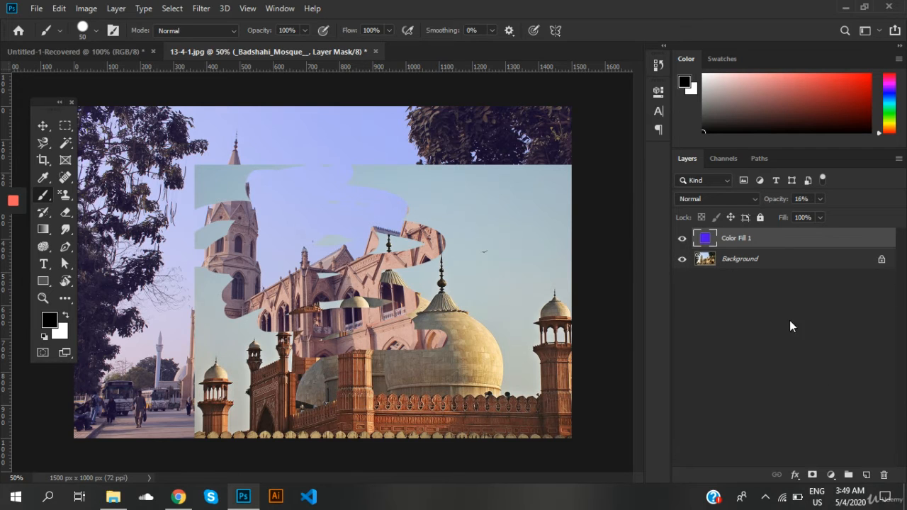
drag(789, 239, 884, 475)
Step: Add a Gradient fill layer with a linear black-to-transparent gradient at 90° and 100% scale
click(832, 475)
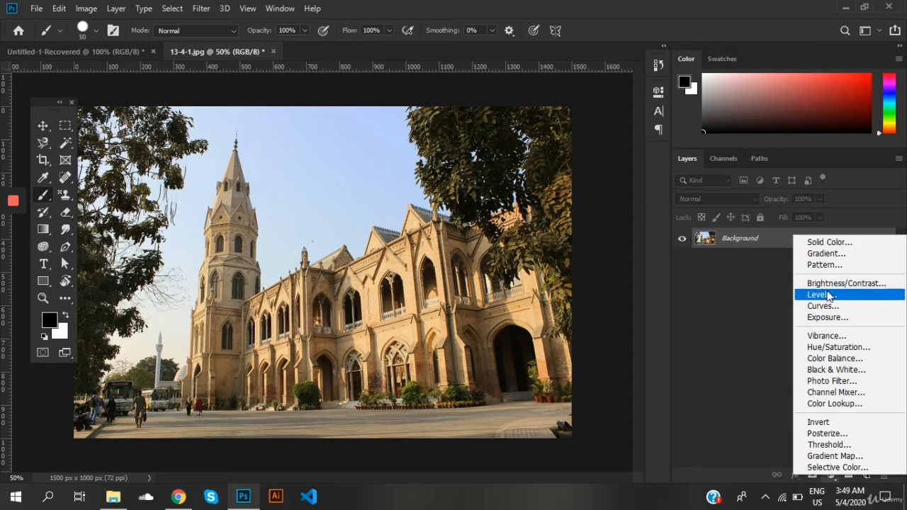
click(829, 254)
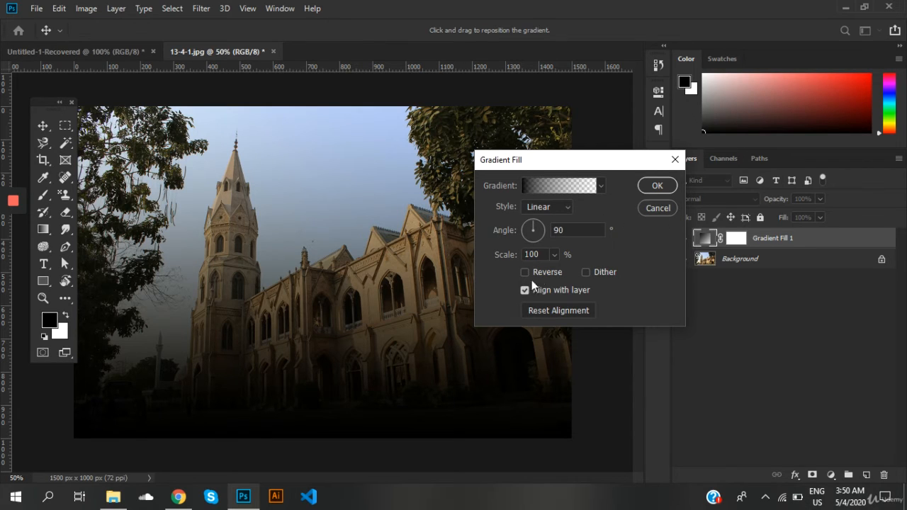
click(649, 185)
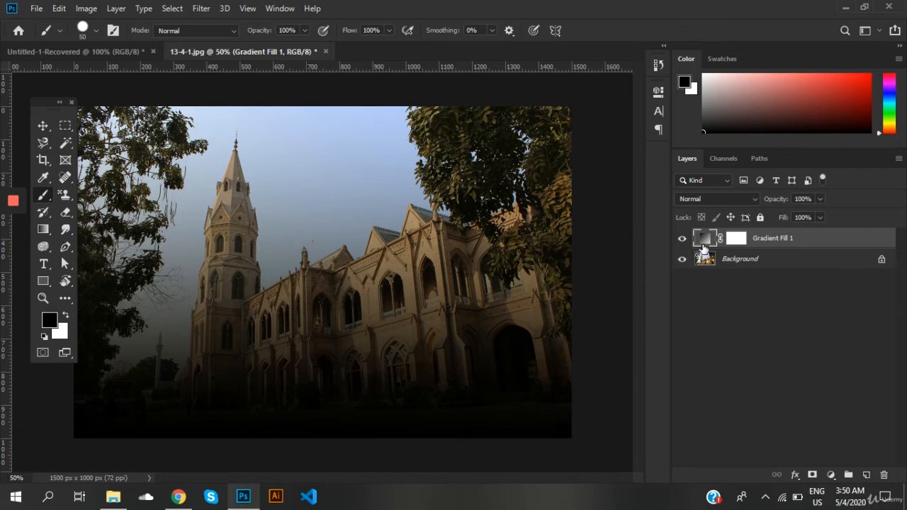
Step: Look through the preset gradients available for the gradient fill layer, leaving its settings as they are
double_click(704, 242)
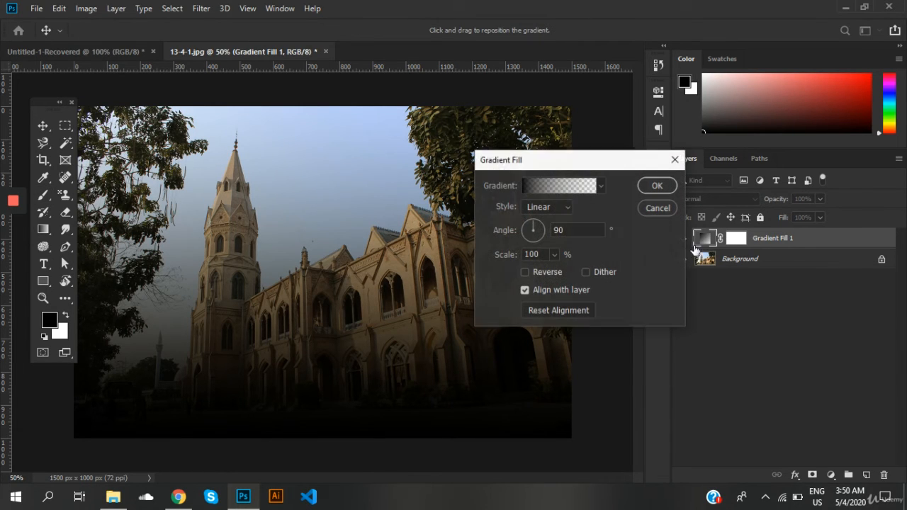
click(580, 187)
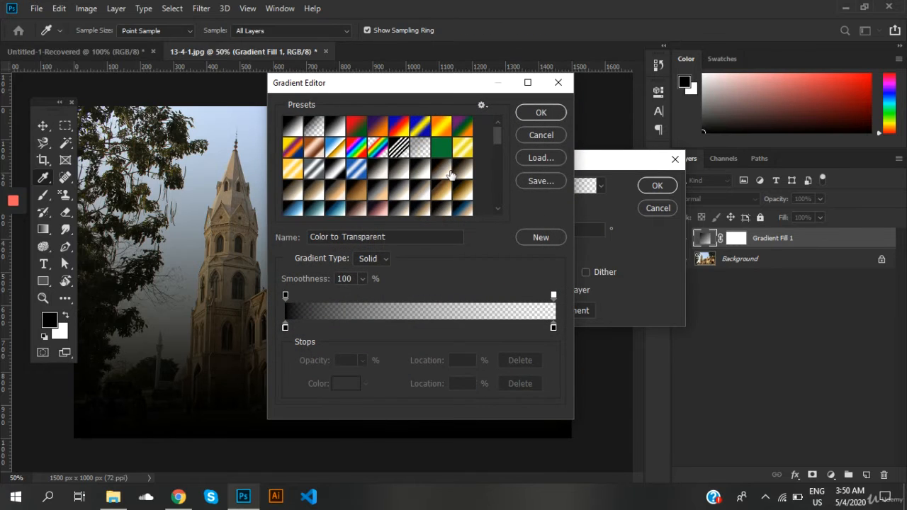
scroll(449, 163, down, 2)
scroll(448, 163, down, 3)
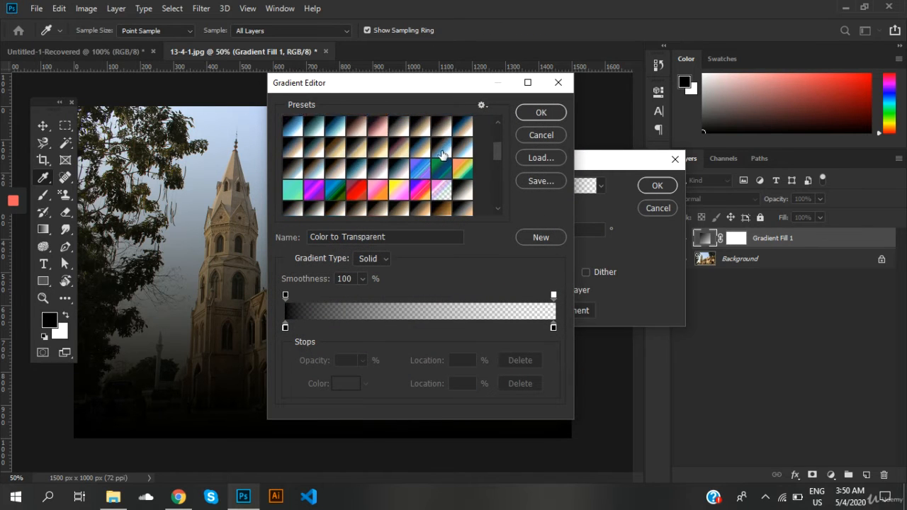
click(527, 138)
click(659, 208)
key(b)
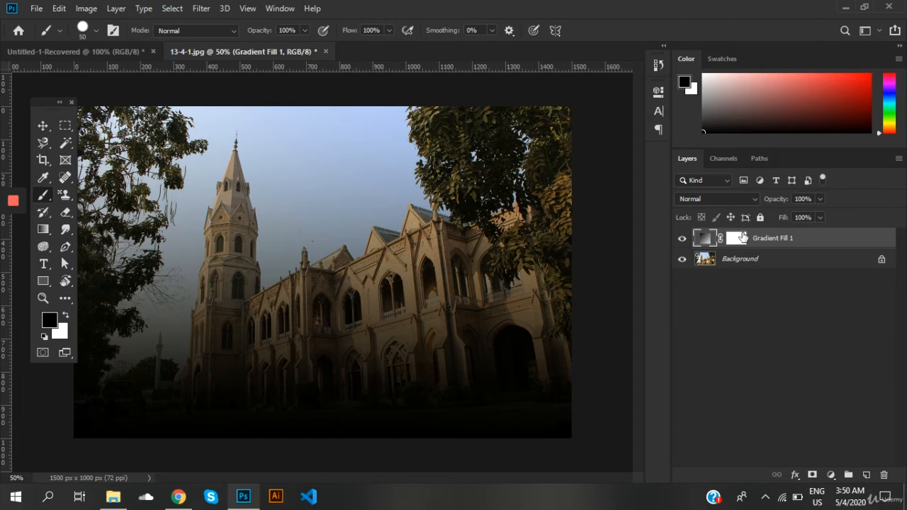
Step: Delete the gradient fill layer above the building photo
click(742, 238)
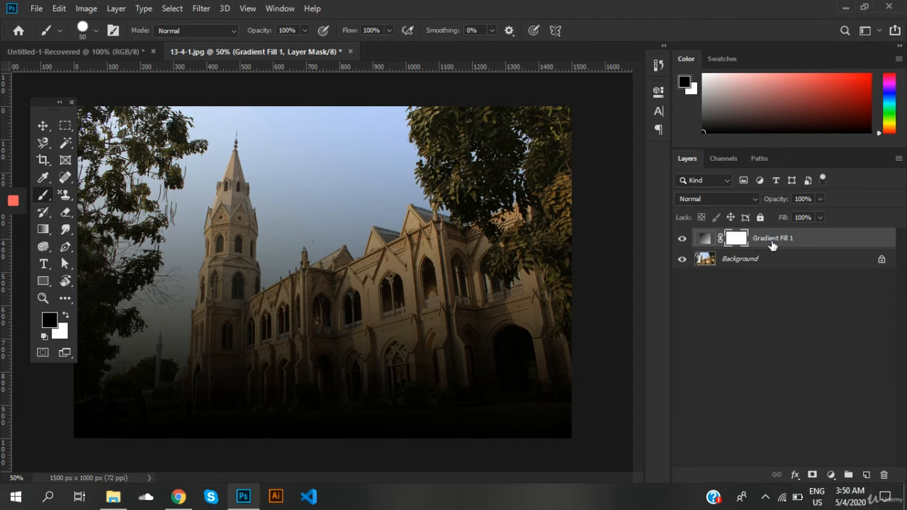
drag(825, 239, 883, 472)
Step: Add a Pattern fill layer with the gray texture at 56% scale and lower the layer's opacity to 35%
click(831, 474)
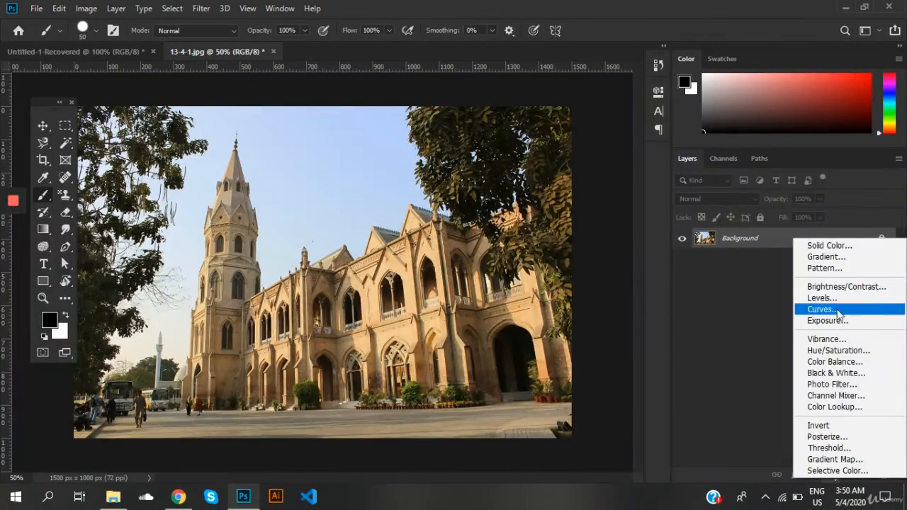
click(838, 267)
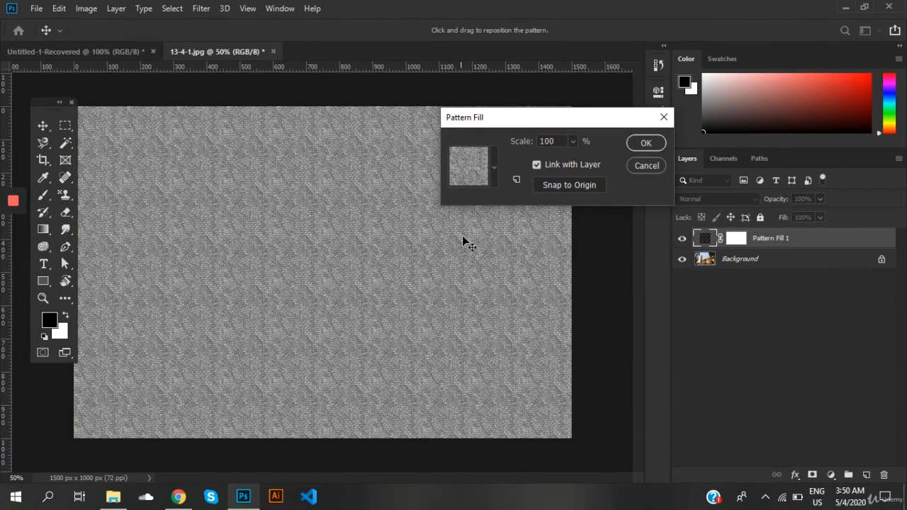
click(573, 142)
mouse_move(579, 152)
mouse_down()
mouse_move(569, 154)
mouse_move(580, 154)
mouse_move(577, 162)
mouse_move(565, 156)
mouse_up()
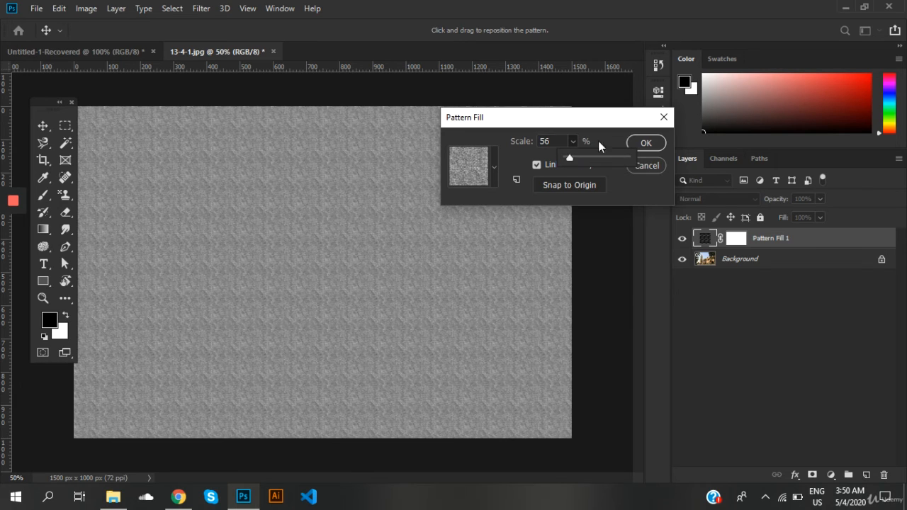
click(637, 141)
drag(779, 200, 733, 207)
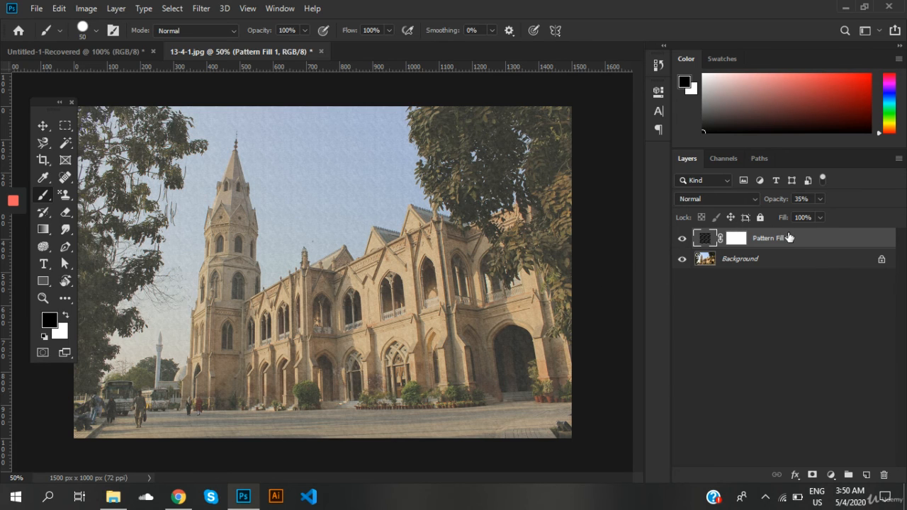
Step: Delete the pattern fill layer and open the list of fill and adjustment layer types for the building photo
drag(786, 236, 883, 474)
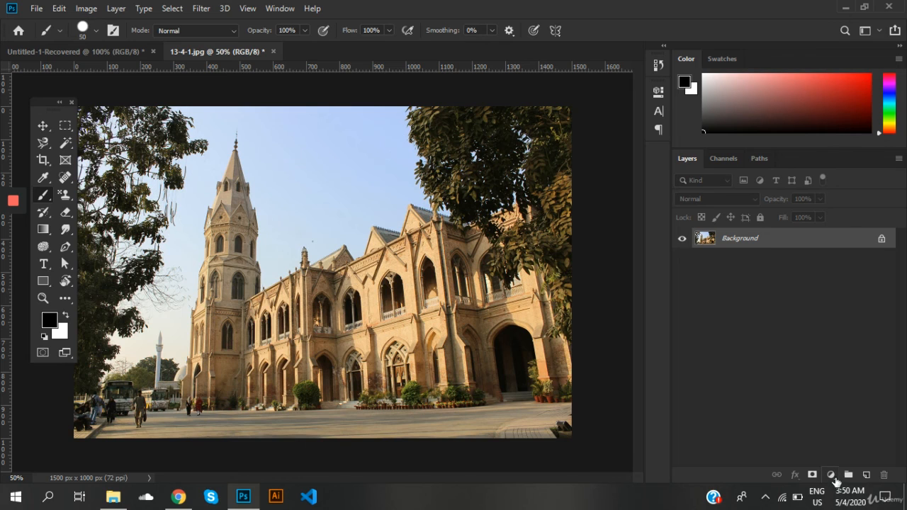
click(831, 474)
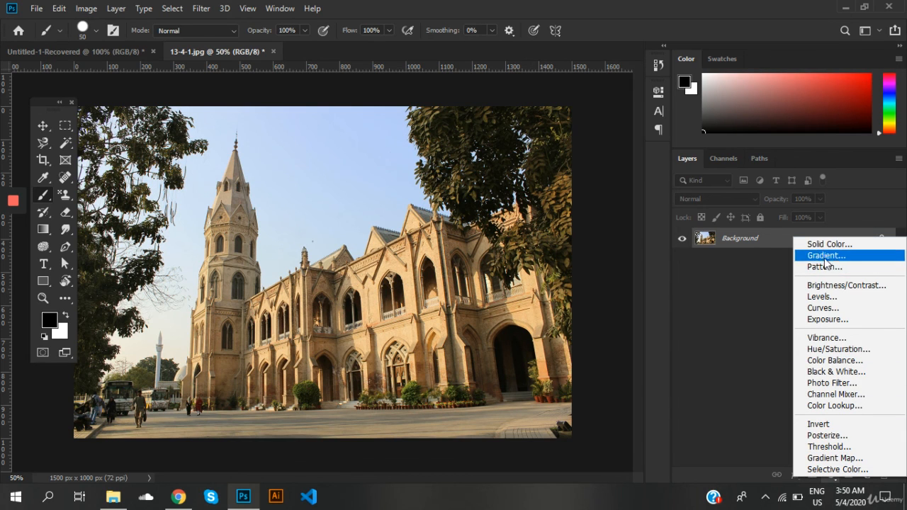